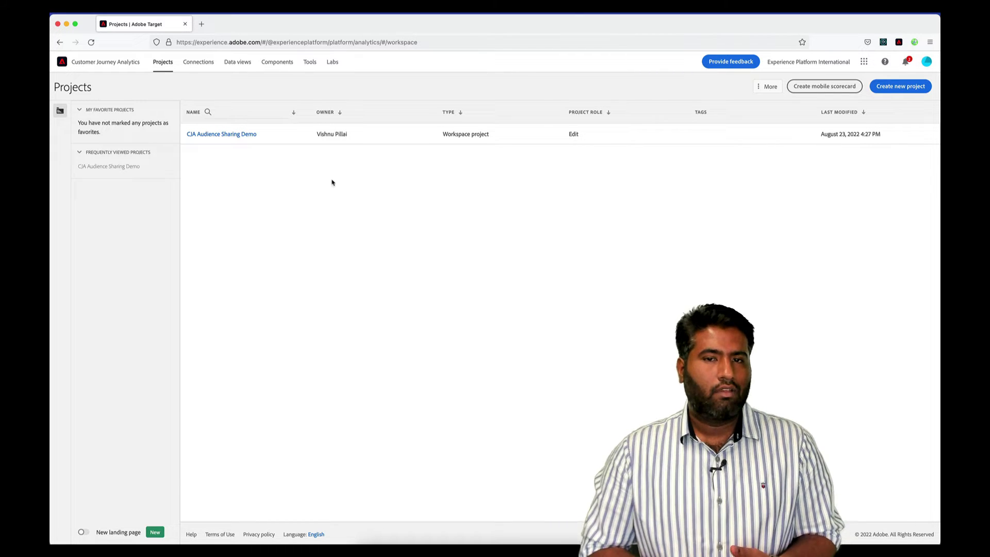
Step: Open the CJA Audience Sharing Demo project and show the actions for the Google Pixel XL 32GB Black Smartphone row
{"action": "left_click", "coordinate": [241, 135]}
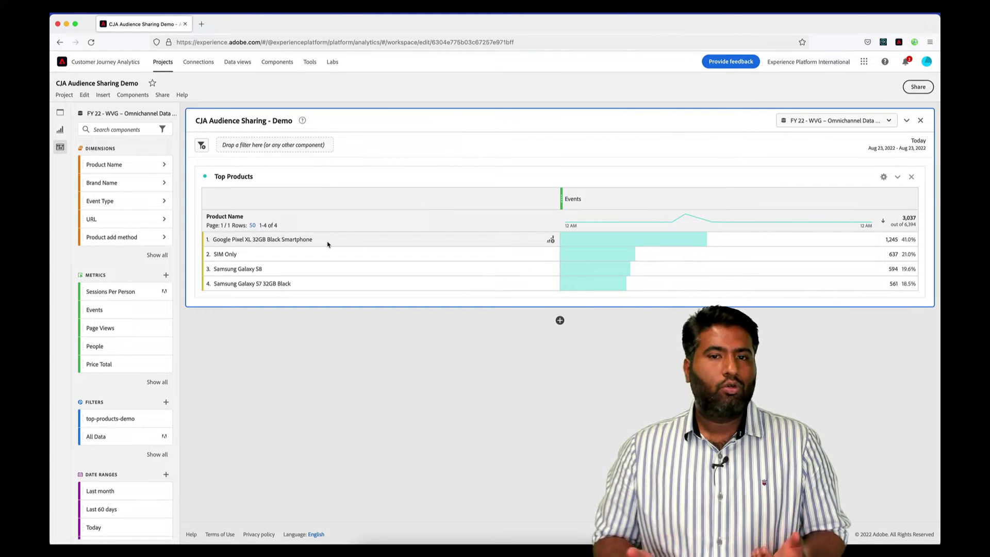
{"action": "right_click", "coordinate": [331, 241]}
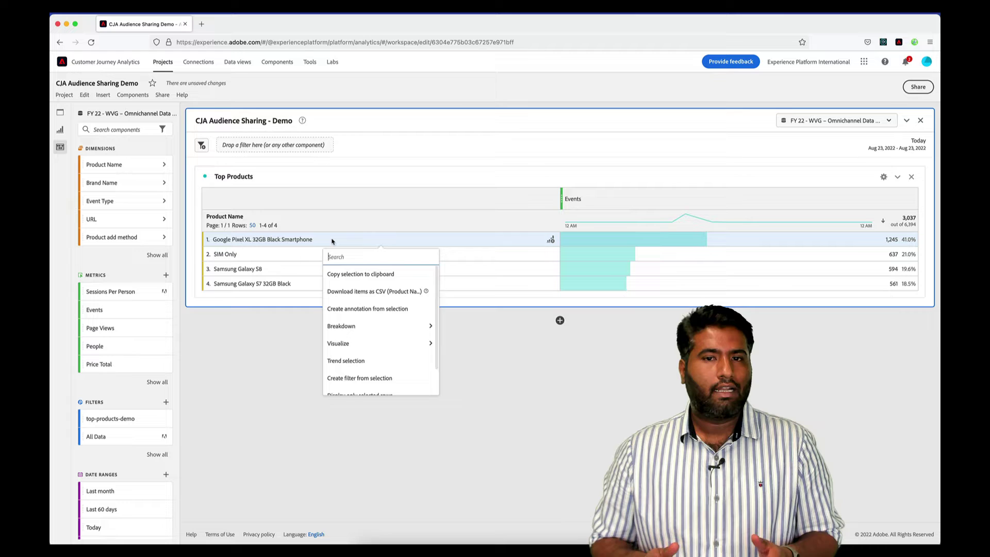
{"action": "scroll", "coordinate": [355, 329], "scroll_direction": "down", "scroll_amount": 1}
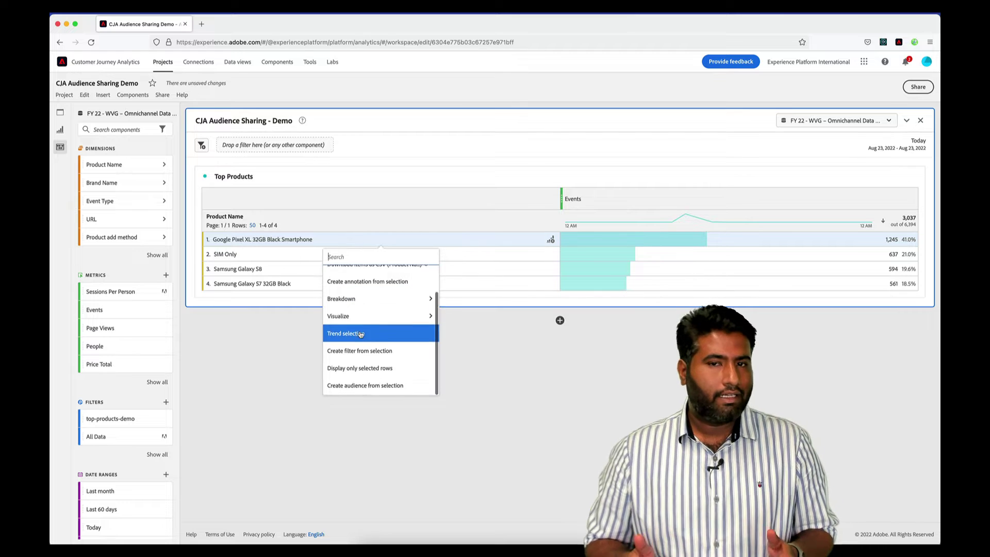
Step: Create an audience from the Google Pixel XL row named cja-most-popular-product, tagged cja and audience
{"action": "left_click", "coordinate": [364, 389]}
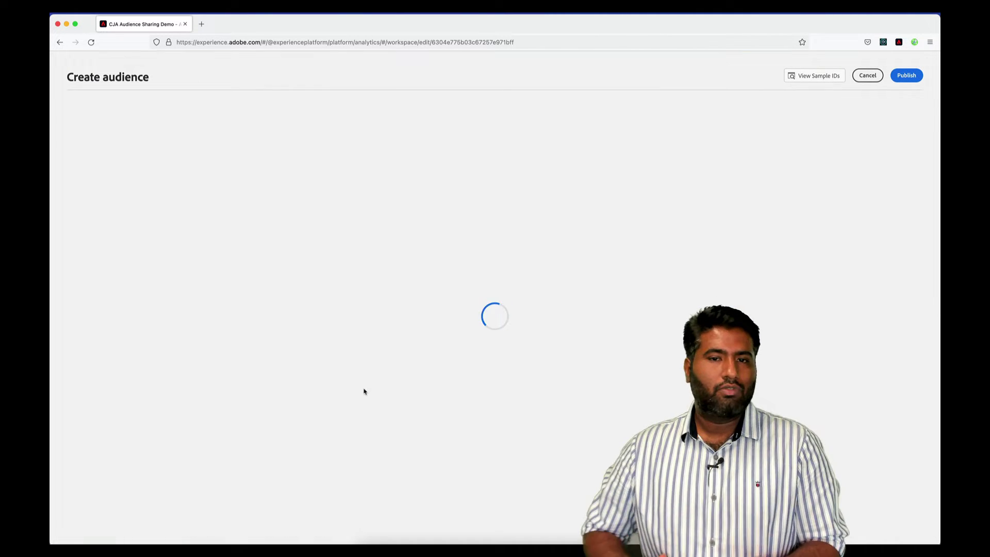
{"action": "left_click", "coordinate": [327, 143]}
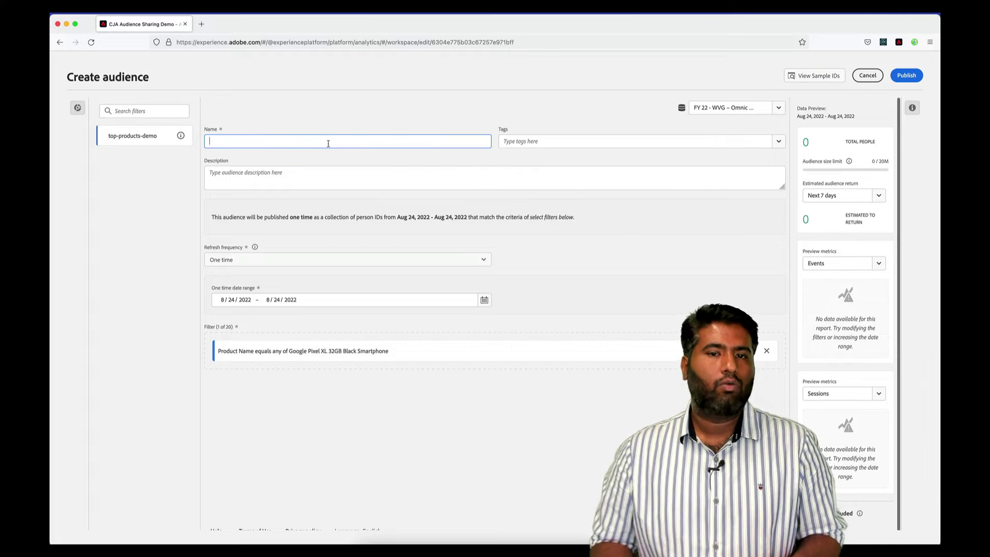
{"action": "type", "text": "cja-most-"}
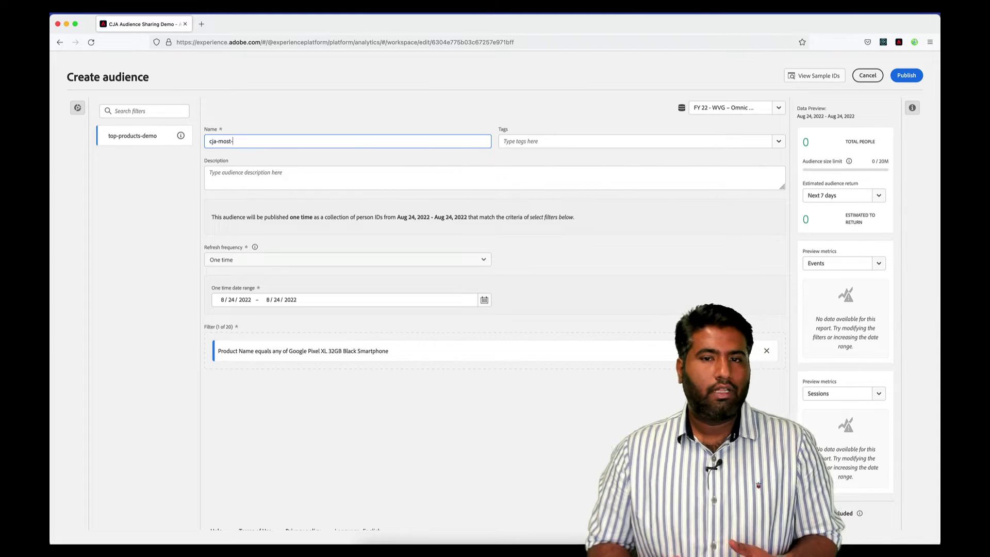
{"action": "type", "text": "popu"}
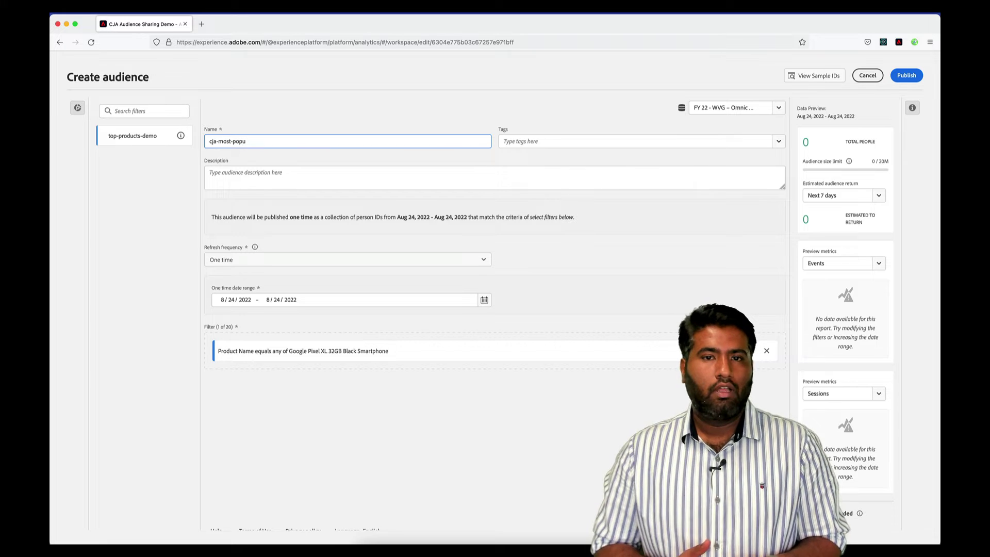
{"action": "type", "text": "lar"}
{"action": "type", "text": "-"}
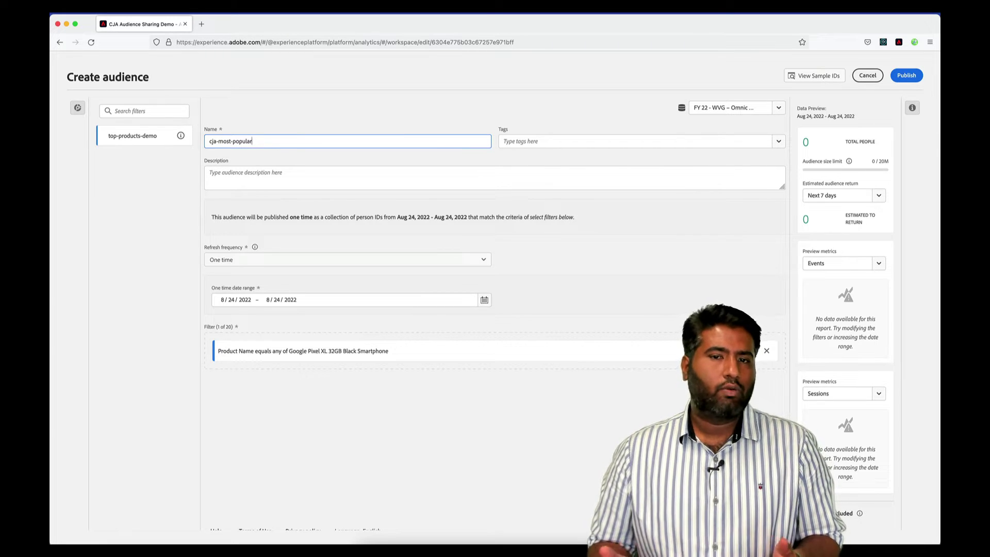
{"action": "type", "text": "-produc"}
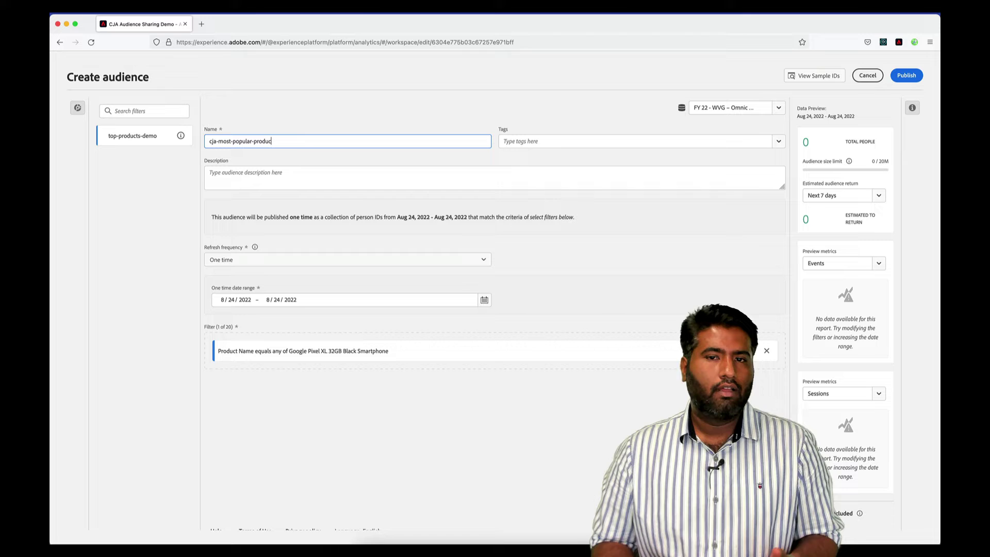
{"action": "type", "text": "t"}
{"action": "key", "text": "Tab"}
{"action": "type", "text": "cja"}
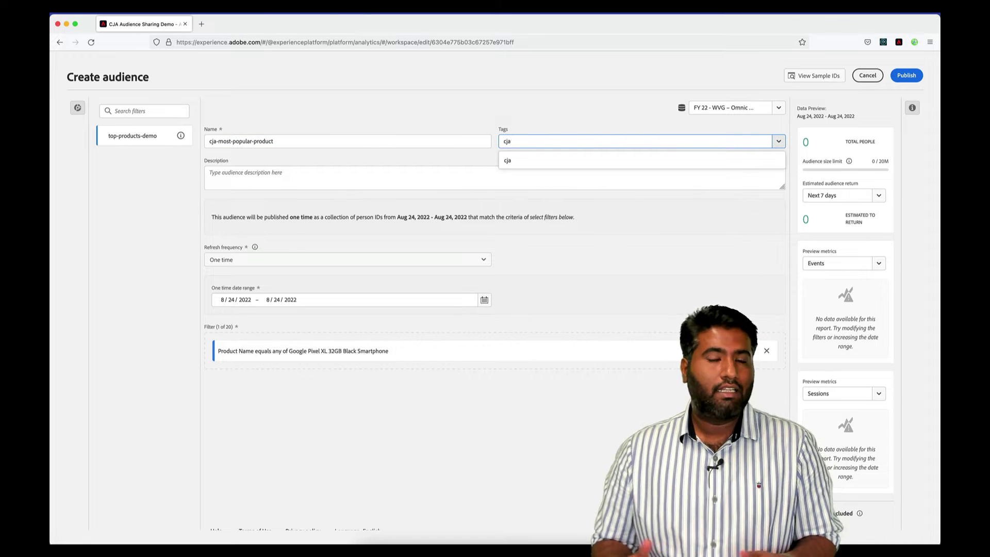
{"action": "key", "text": "Return"}
{"action": "type", "text": "audience"}
{"action": "key", "text": "Return"}
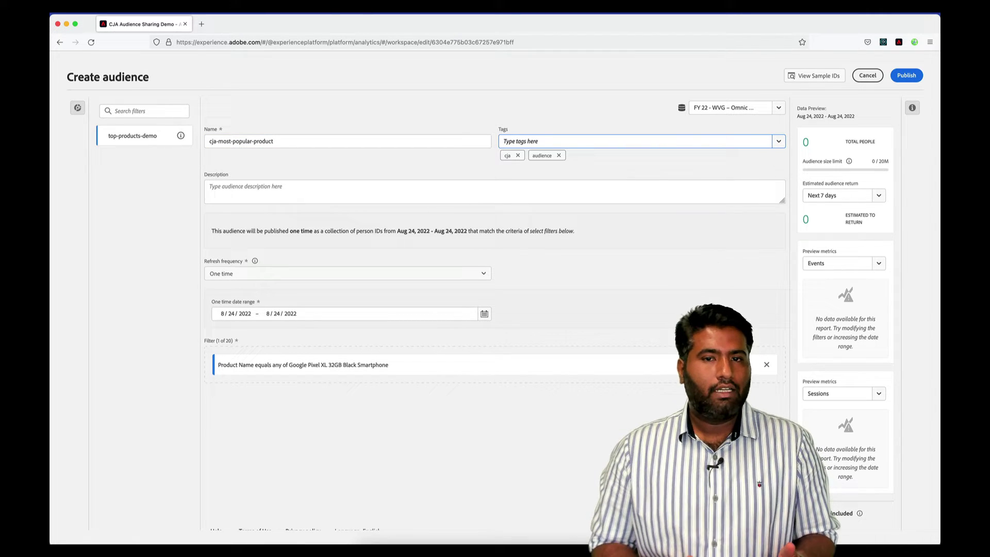
Step: Give it the description 'demo audience for cja audience sharing capability' and publish it
{"action": "key", "text": "Tab"}
{"action": "type", "text": "demo au"}
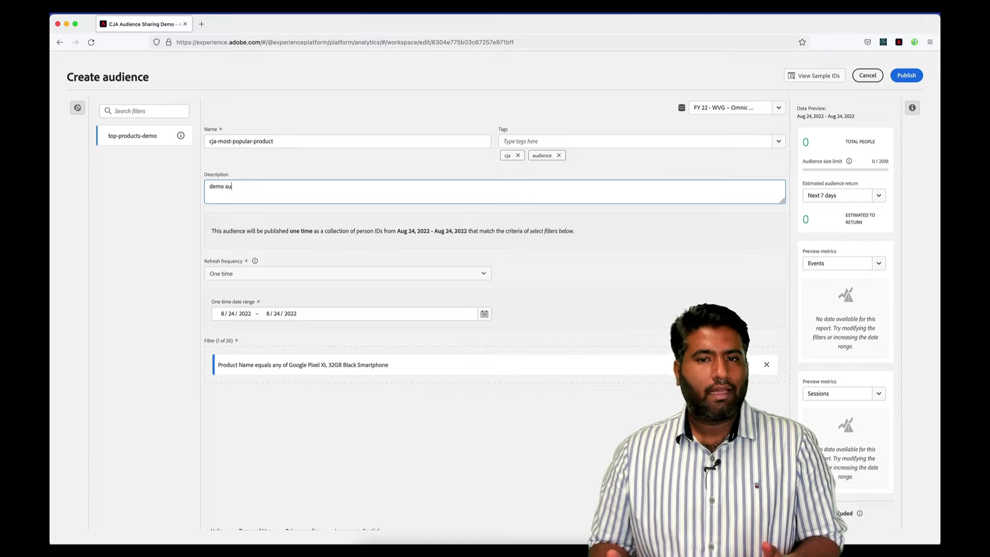
{"action": "type", "text": "dience for c"}
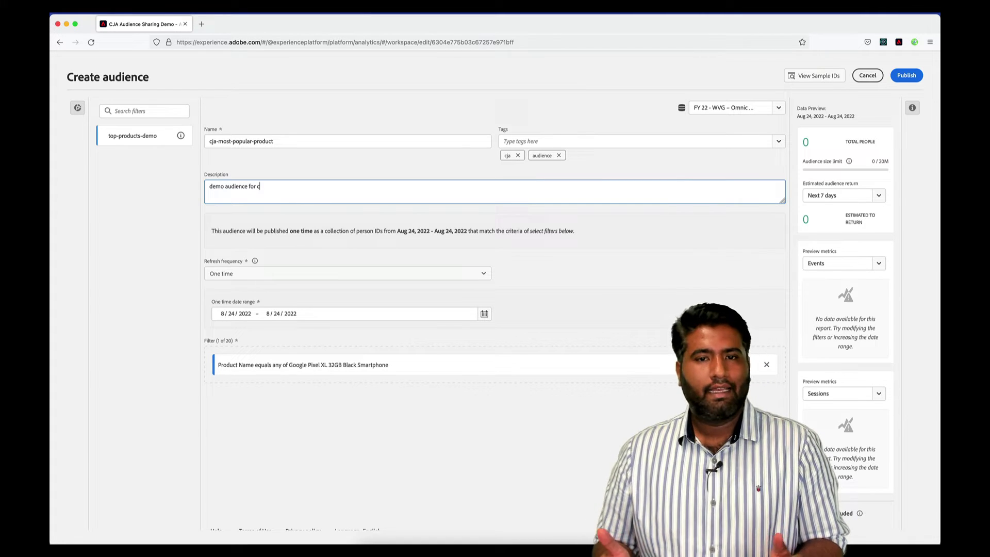
{"action": "type", "text": "ja audience sharing capability"}
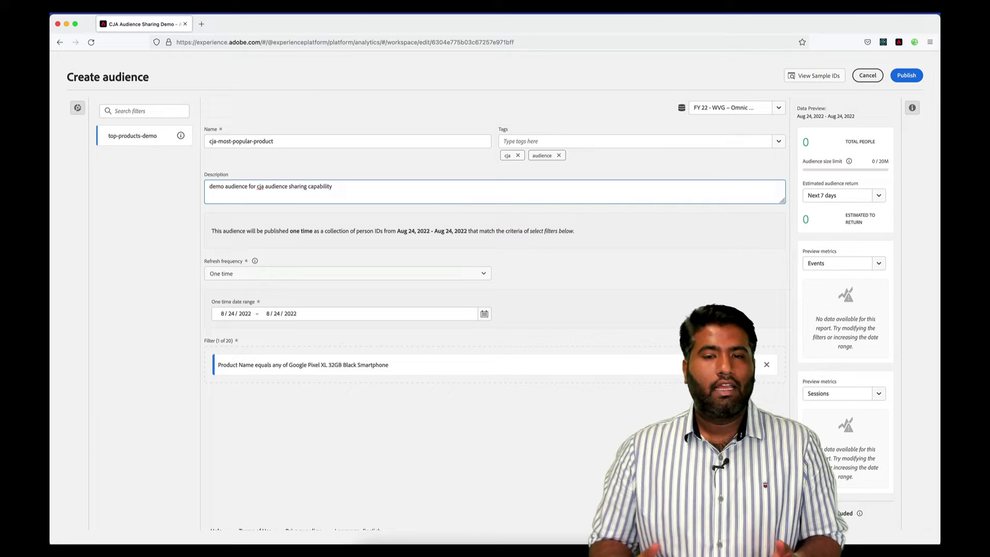
{"action": "left_click", "coordinate": [619, 260]}
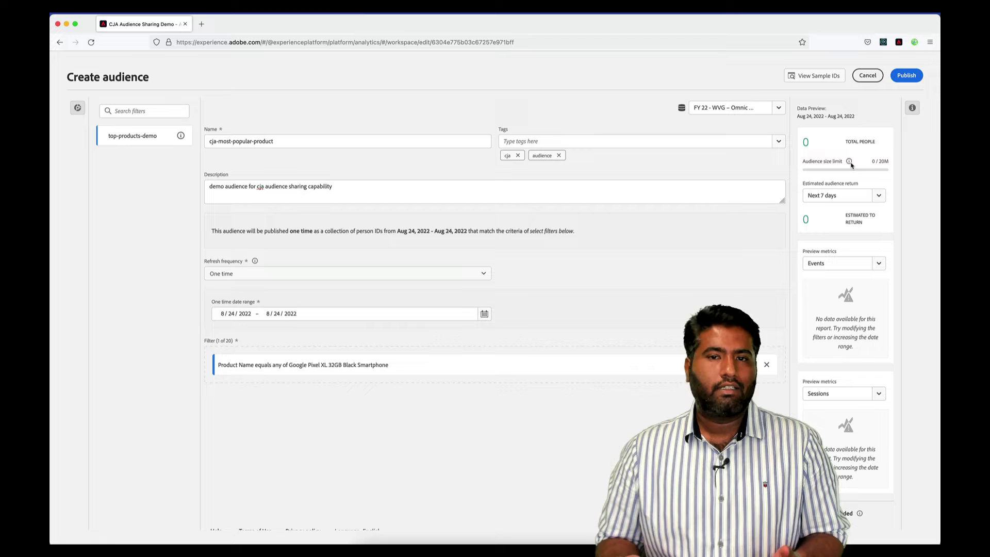
{"action": "left_click", "coordinate": [906, 75]}
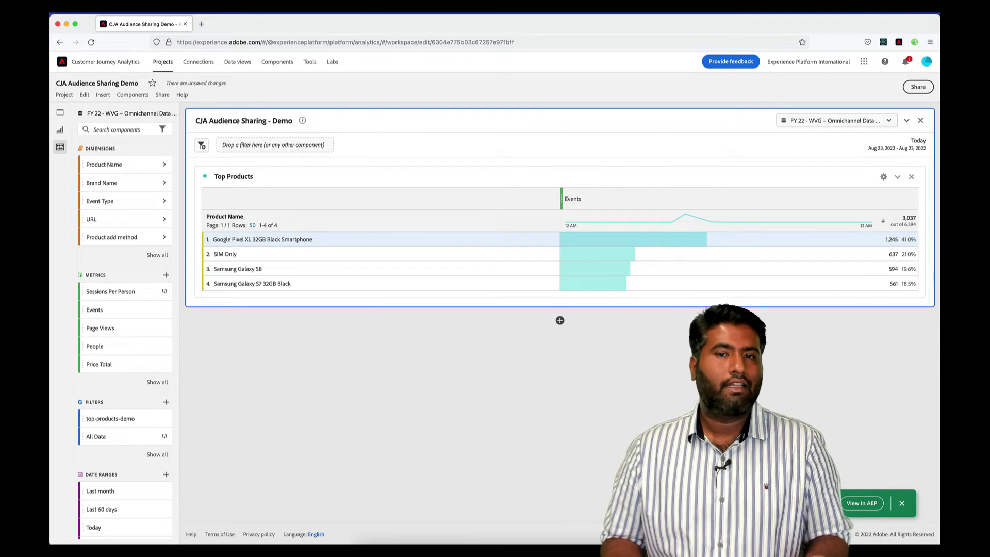
Step: Review the saved cja-most-popular-product audience, publish it as new, and bring up the Adobe apps list
{"action": "left_click", "coordinate": [871, 505]}
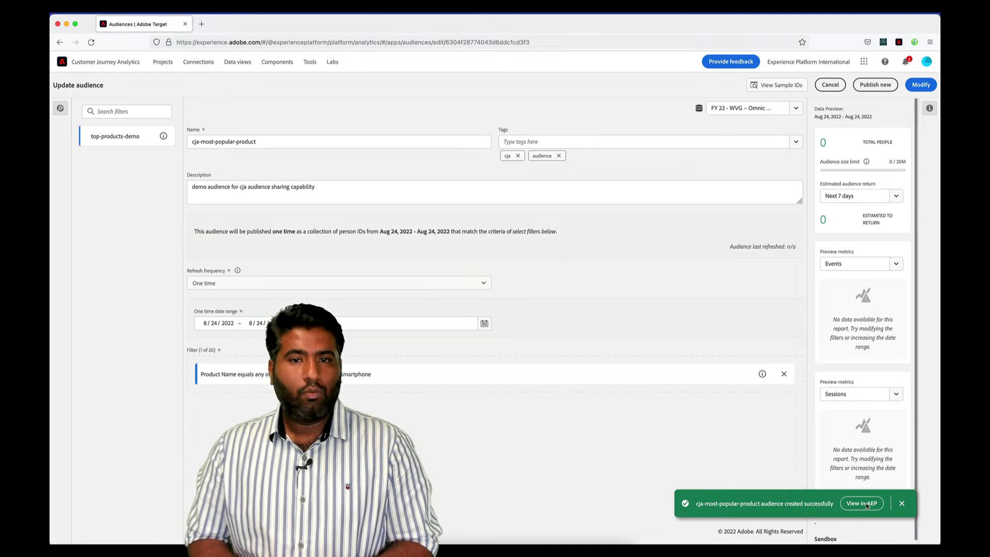
{"action": "left_click", "coordinate": [876, 85]}
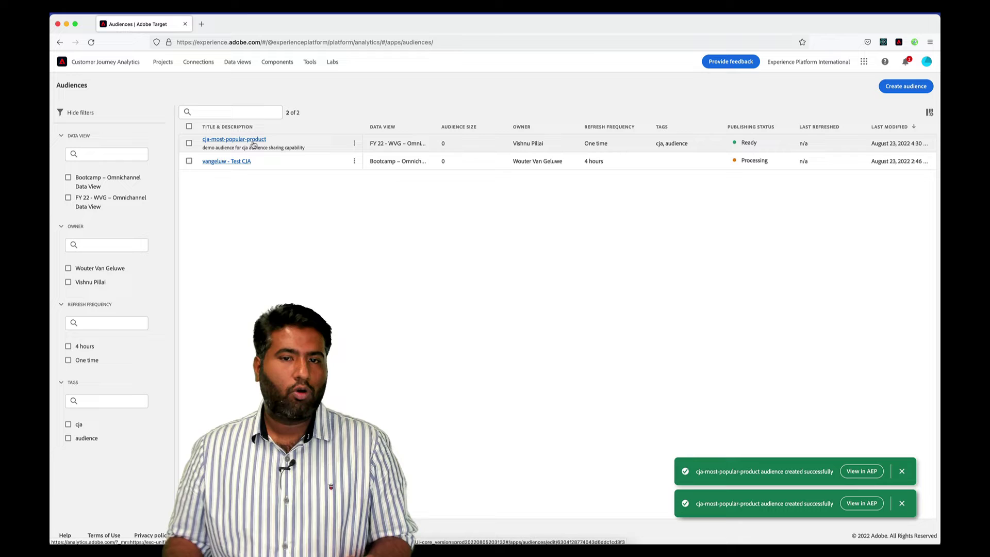
{"action": "left_click", "coordinate": [864, 61]}
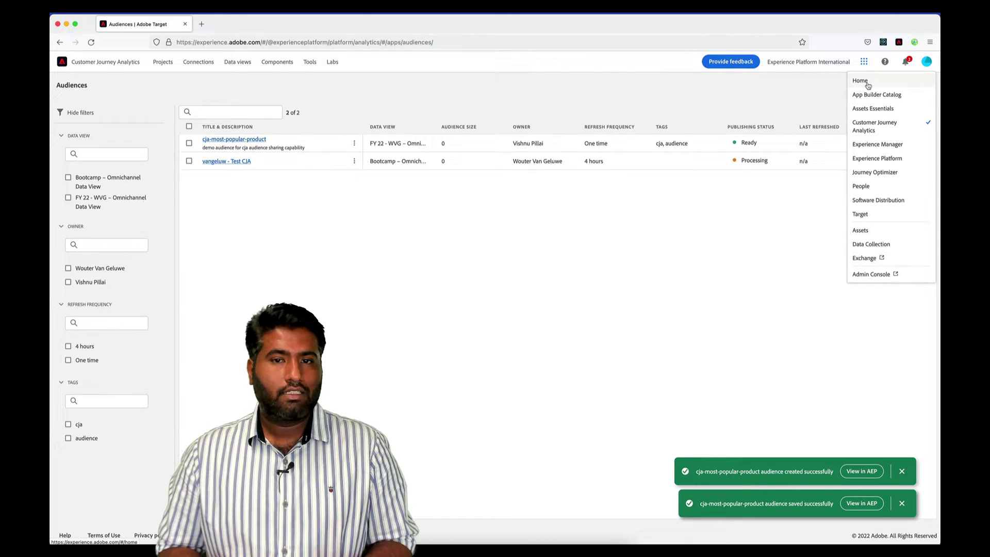
Step: Go from the Experience Cloud home to Adobe Experience Platform's Segments overview
{"action": "left_click", "coordinate": [859, 81]}
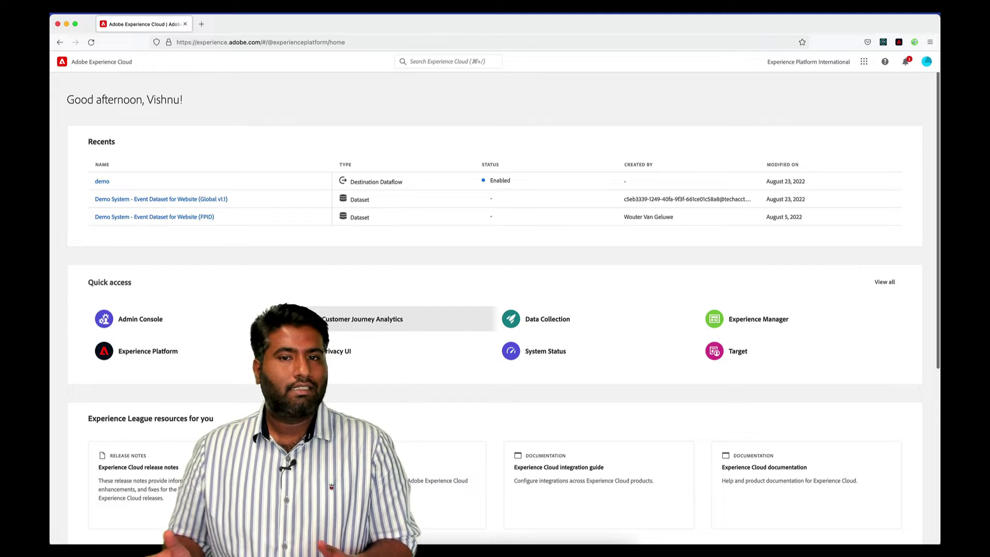
{"action": "left_click", "coordinate": [200, 356]}
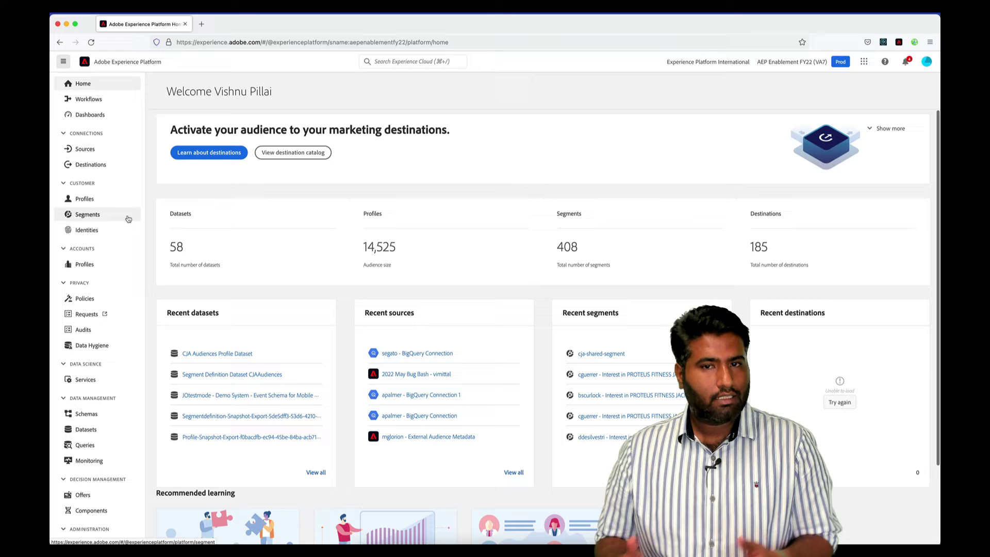
{"action": "left_click", "coordinate": [128, 218]}
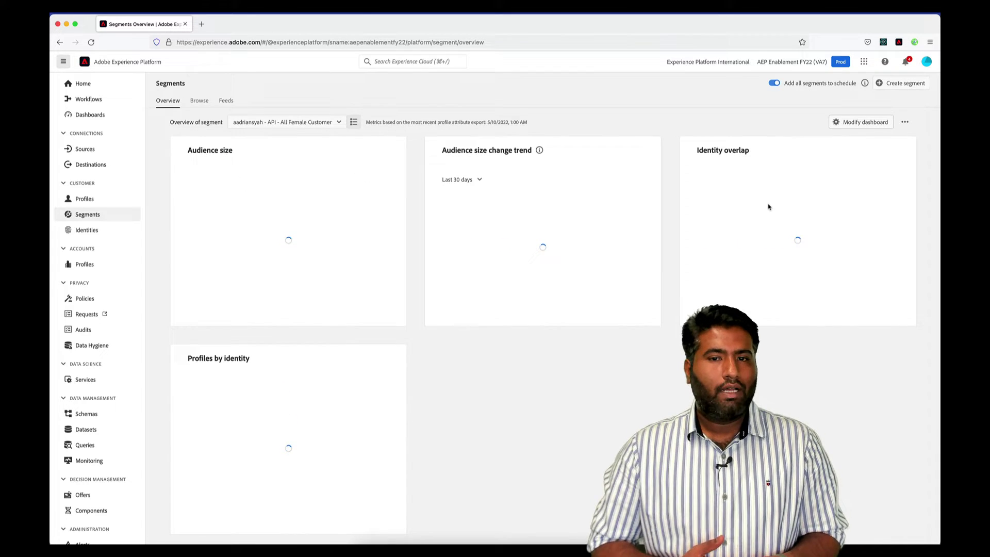
Step: Start a new segment that includes the CJA audience cja-most-popular-product as a rule
{"action": "left_click", "coordinate": [906, 84]}
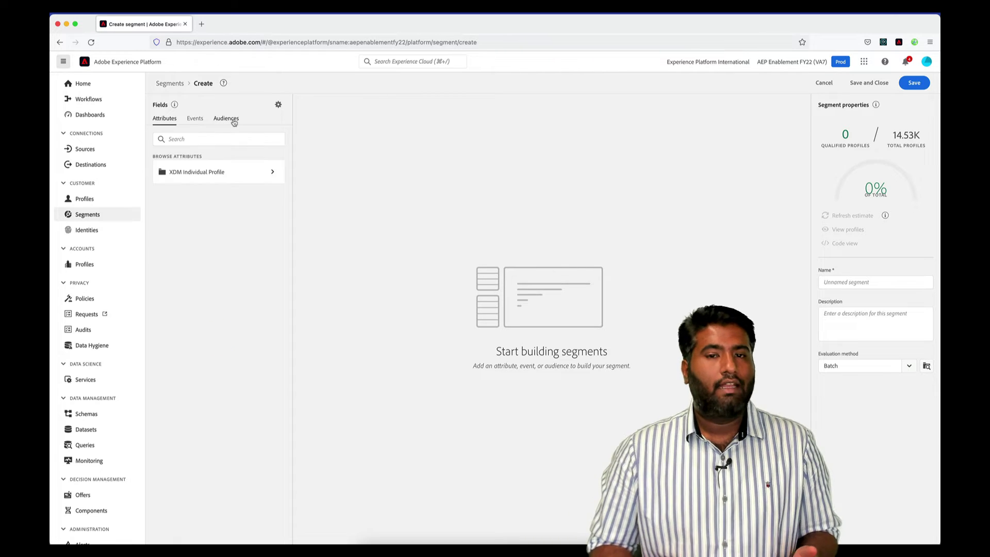
{"action": "left_click", "coordinate": [234, 122]}
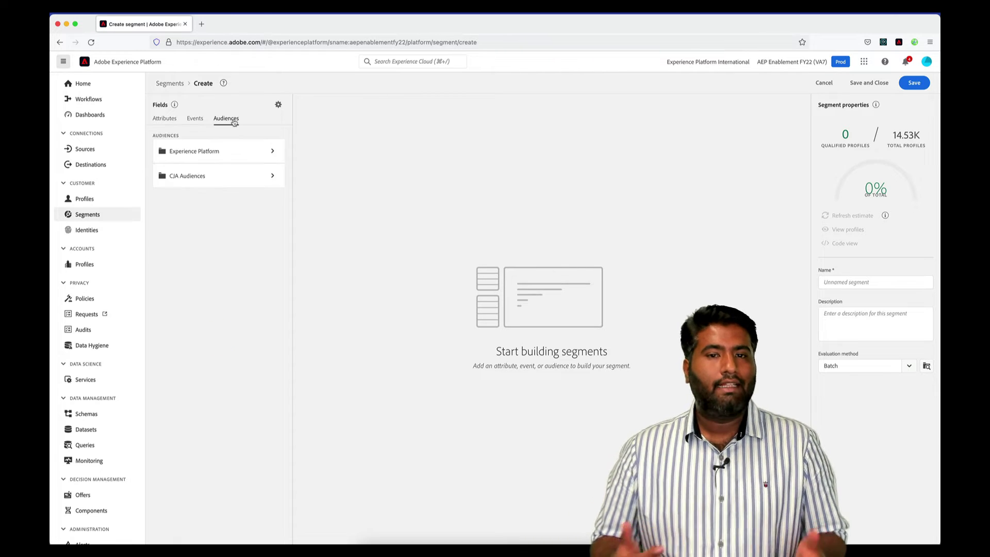
{"action": "left_click", "coordinate": [238, 176]}
{"action": "left_click_drag", "start_coordinate": [210, 192], "coordinate": [416, 248]}
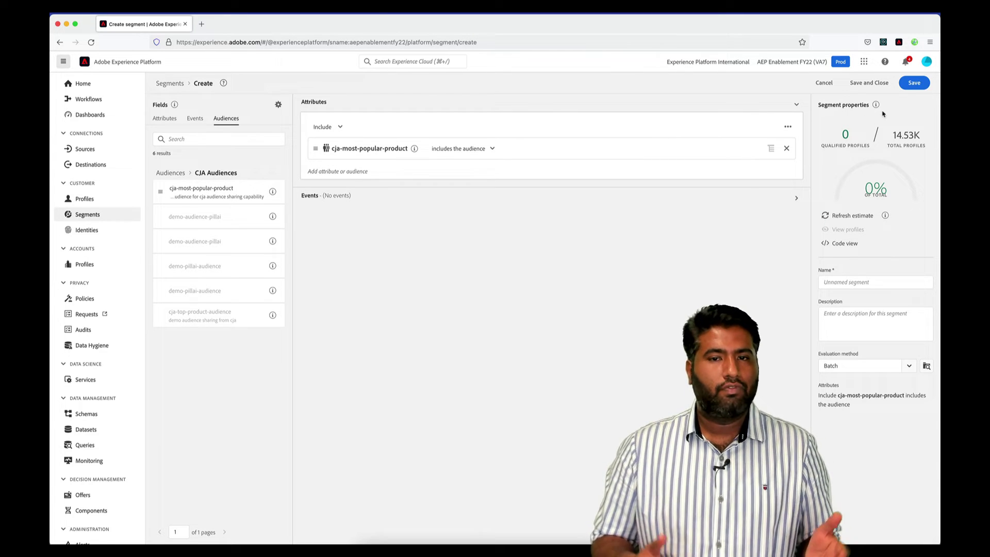
Step: Name it cja-most-popular-product-segment, reuse the name as description, set Streaming evaluation, and save
{"action": "left_click", "coordinate": [853, 285]}
{"action": "type", "text": "cja"}
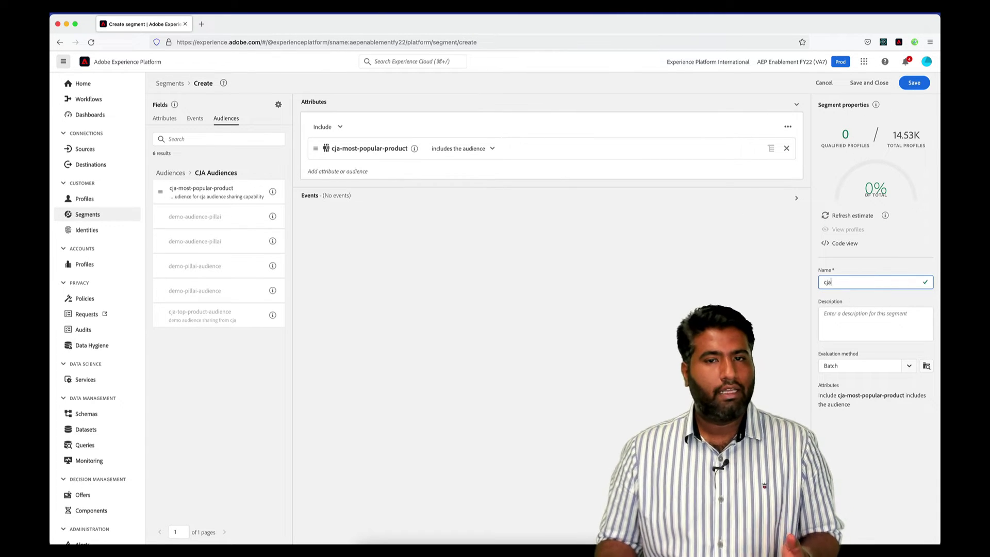
{"action": "type", "text": "-most"}
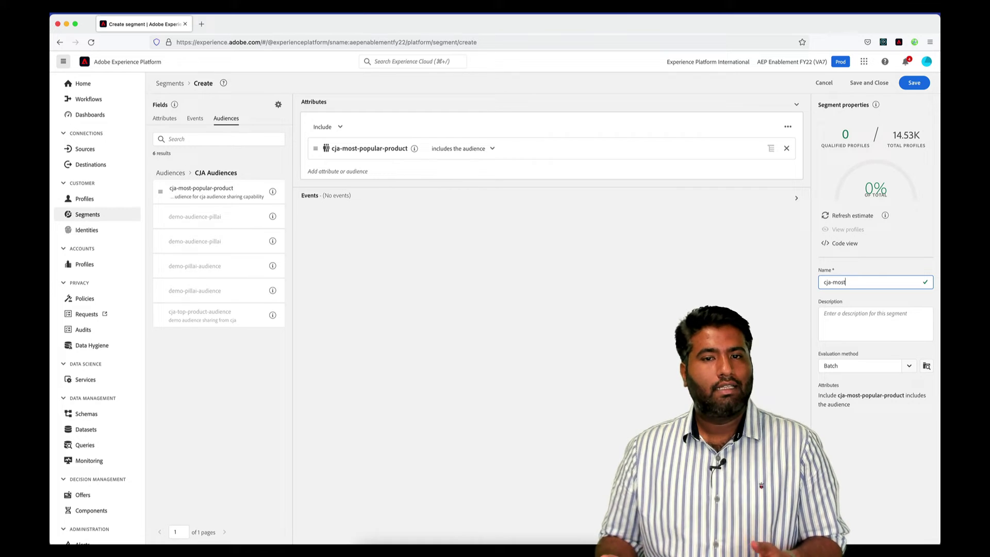
{"action": "type", "text": "-popula"}
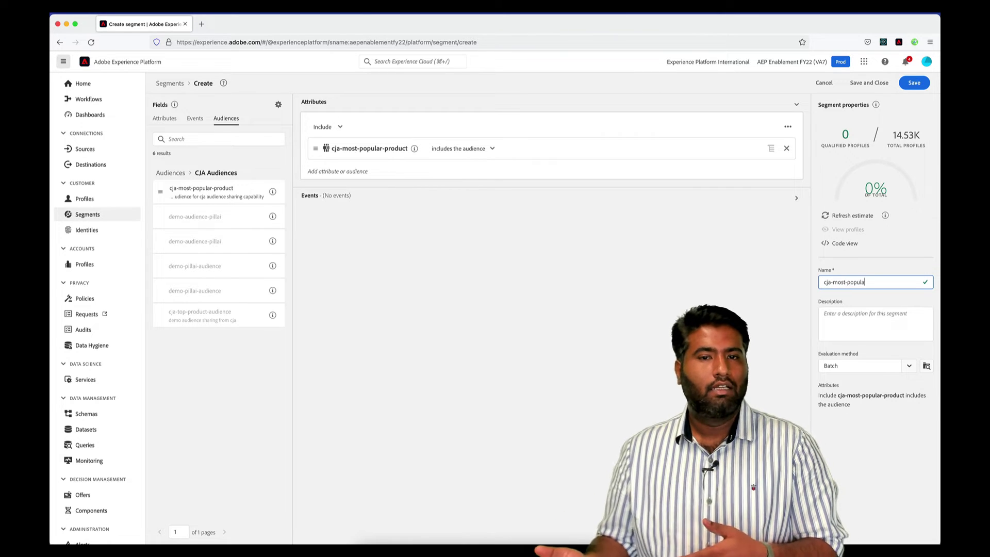
{"action": "type", "text": "r-product-"}
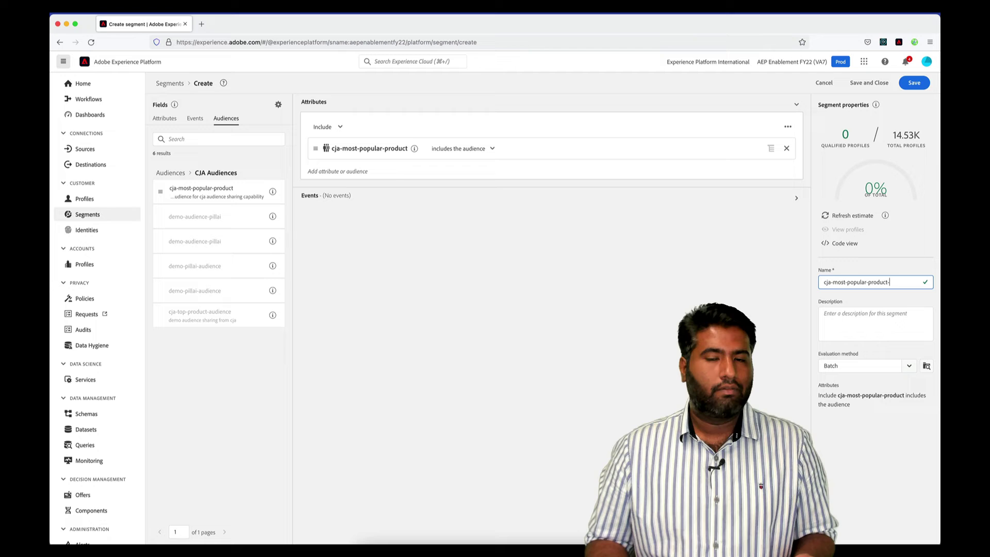
{"action": "type", "text": "segment"}
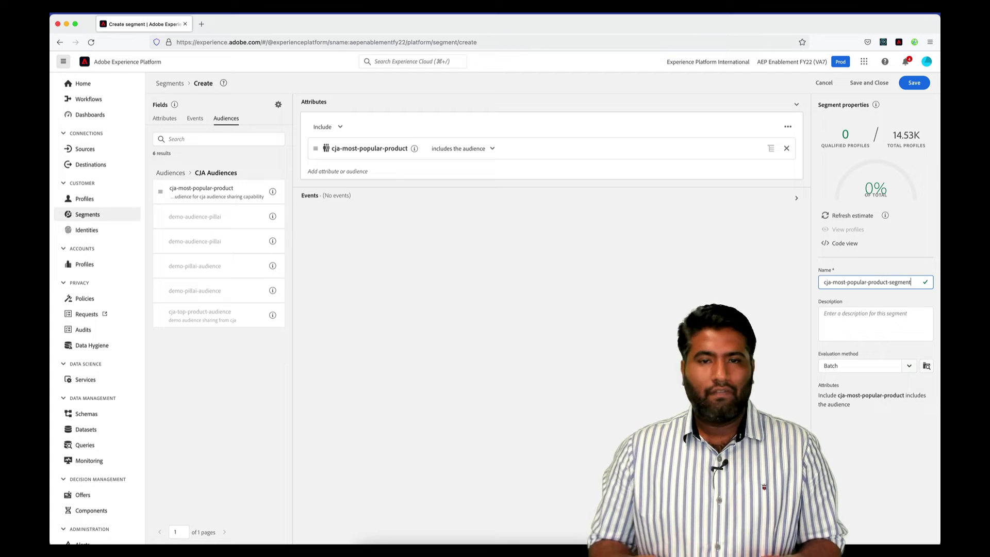
{"action": "triple_click", "coordinate": [858, 284]}
{"action": "key", "text": "super+c"}
{"action": "left_click", "coordinate": [855, 324]}
{"action": "key", "text": "super+v"}
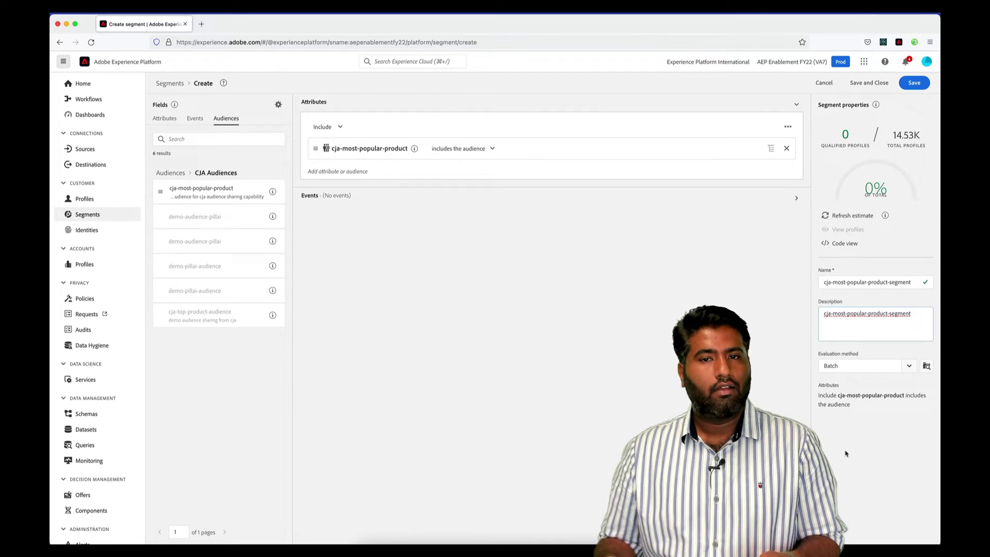
{"action": "left_click", "coordinate": [907, 366]}
{"action": "left_click", "coordinate": [889, 398]}
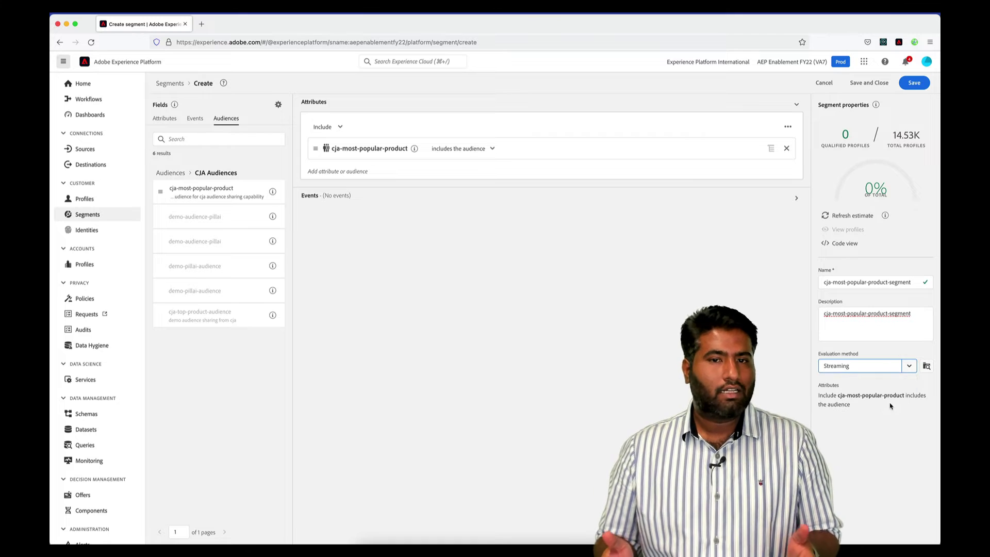
{"action": "left_click", "coordinate": [914, 83]}
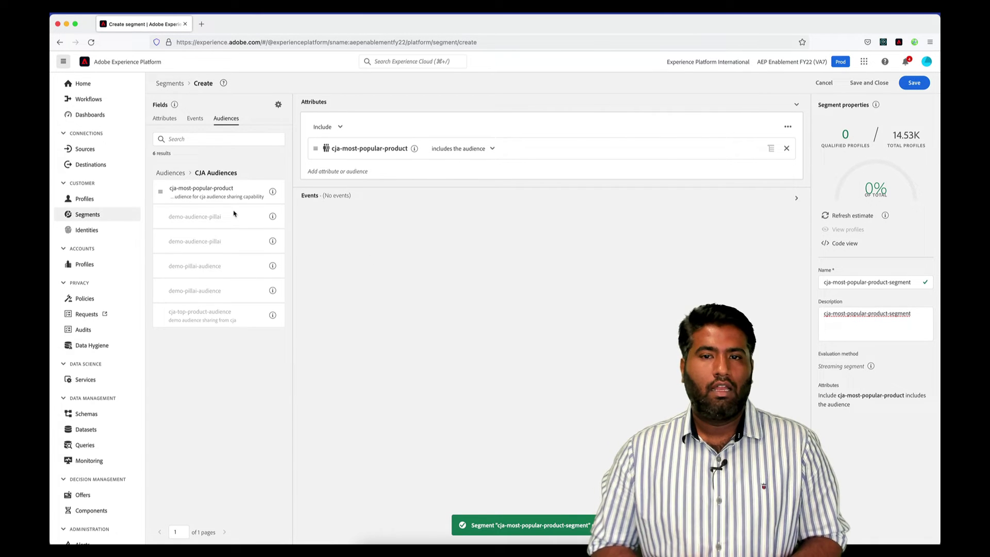
{"action": "left_click", "coordinate": [97, 164]}
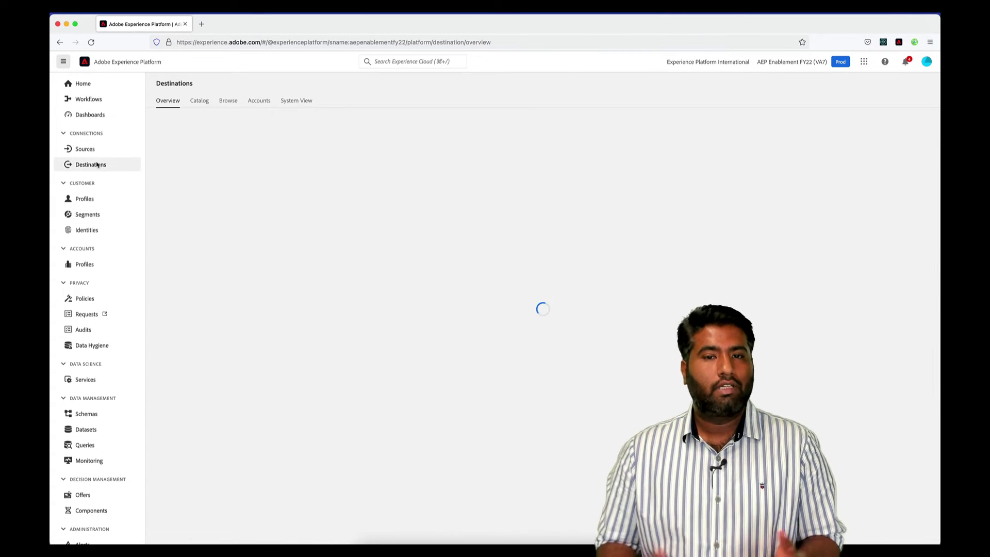
Step: Begin activating segments to the demo Adobe Target destination from the destinations catalog
{"action": "left_click", "coordinate": [201, 104]}
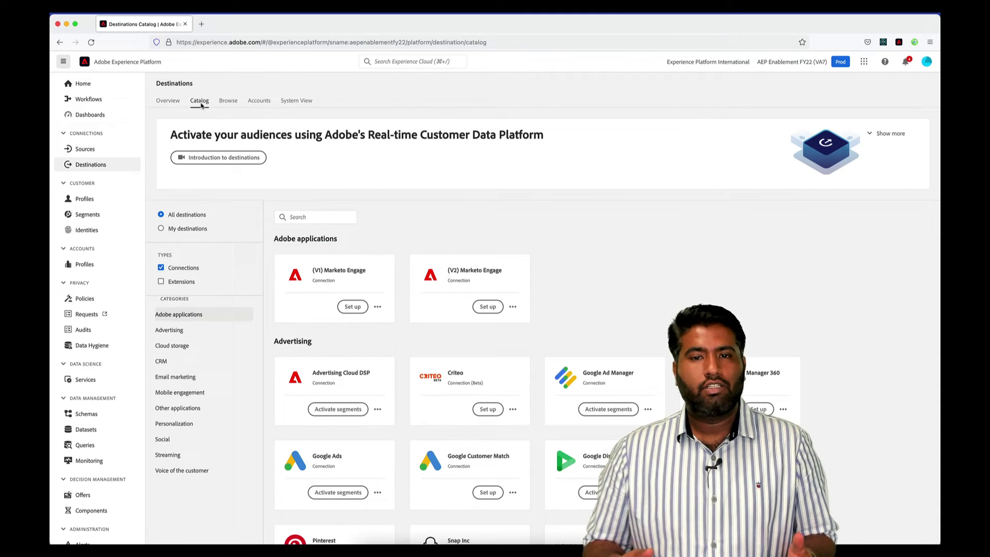
{"action": "scroll", "coordinate": [393, 294], "scroll_direction": "down", "scroll_amount": 10}
{"action": "scroll", "coordinate": [393, 294], "scroll_direction": "down", "scroll_amount": 10}
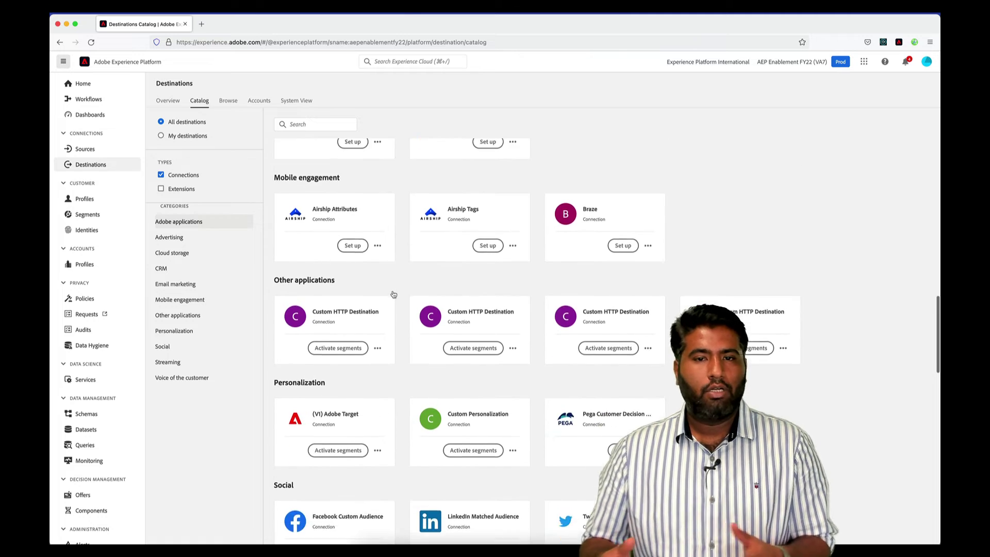
{"action": "left_click", "coordinate": [346, 405]}
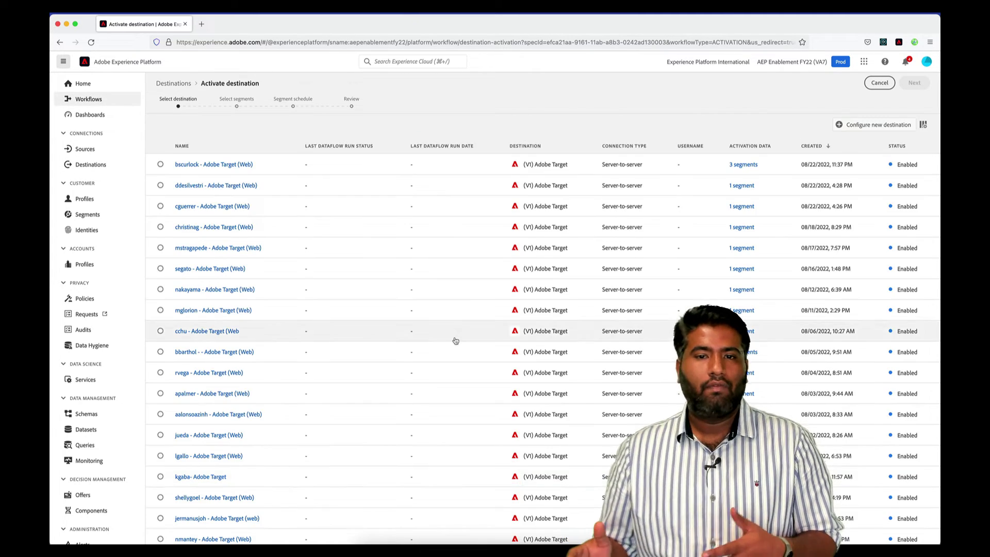
{"action": "scroll", "coordinate": [361, 356], "scroll_direction": "down", "scroll_amount": 10}
{"action": "left_click", "coordinate": [278, 521]}
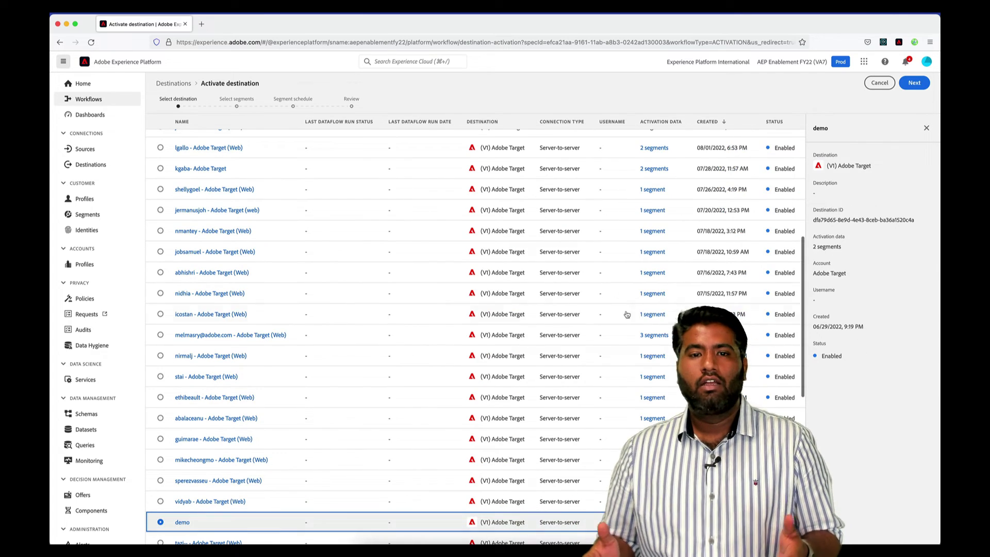
{"action": "left_click", "coordinate": [914, 82]}
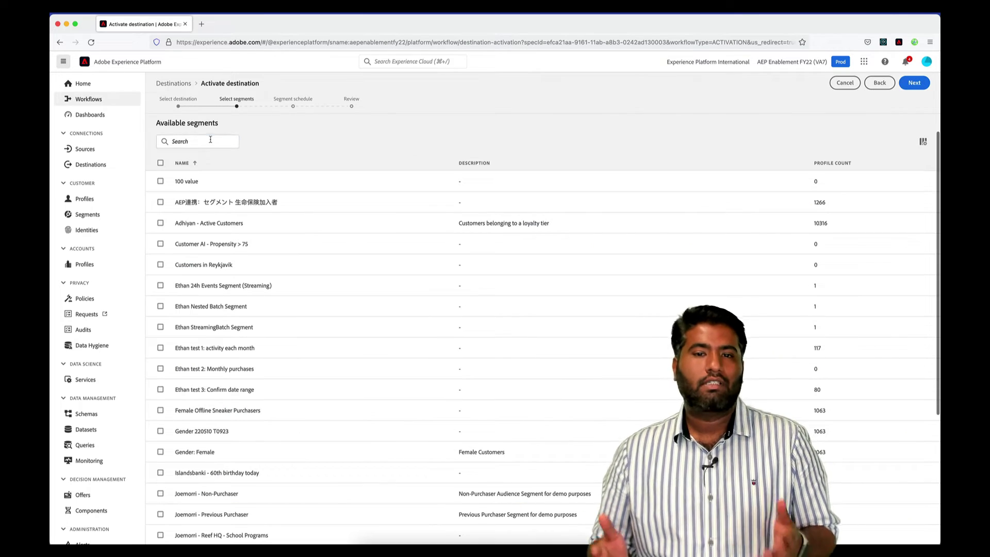
Step: Activate cja-most-popular-product-segment to that destination, then return to the Experience Cloud home page
{"action": "left_click", "coordinate": [210, 141]}
{"action": "type", "text": "most"}
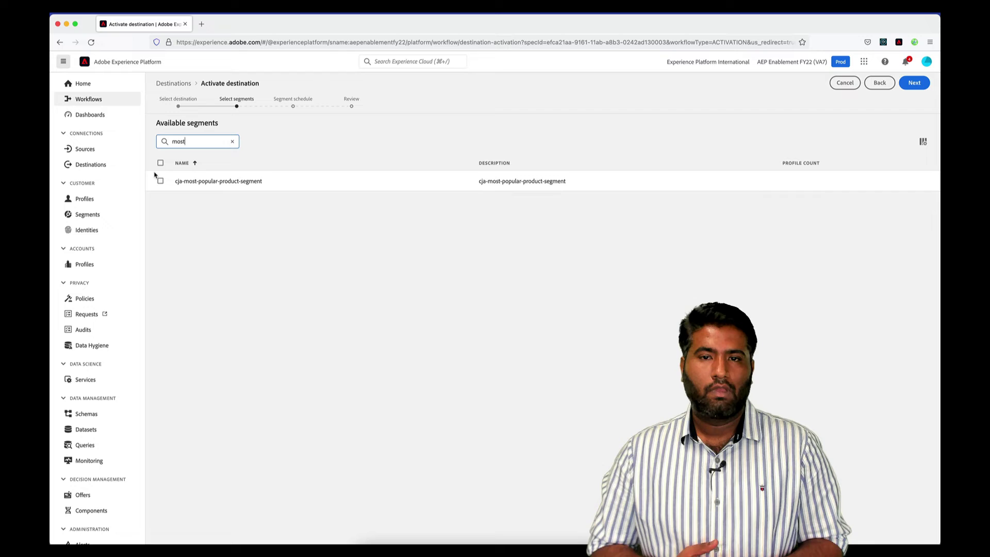
{"action": "left_click", "coordinate": [160, 181]}
{"action": "left_click", "coordinate": [915, 84]}
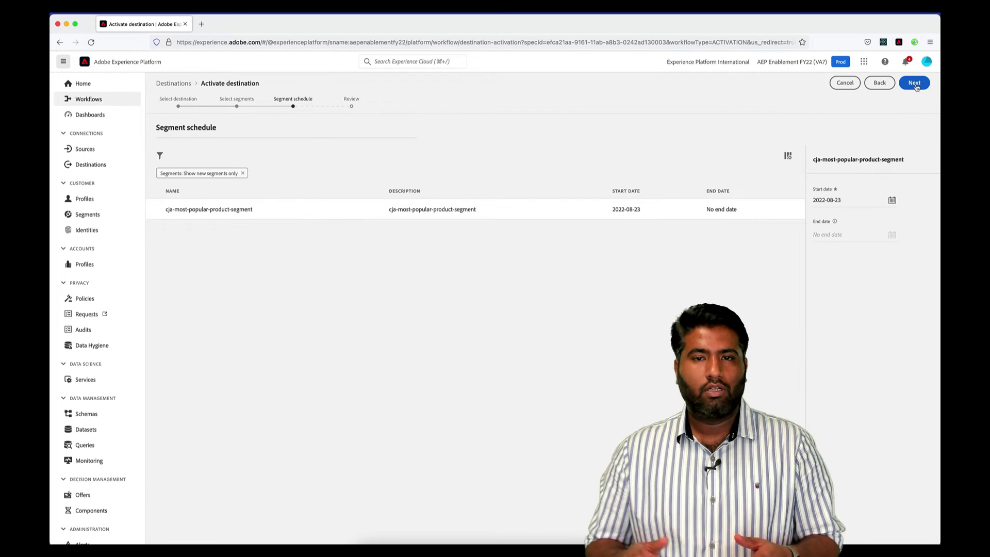
{"action": "left_click", "coordinate": [914, 83]}
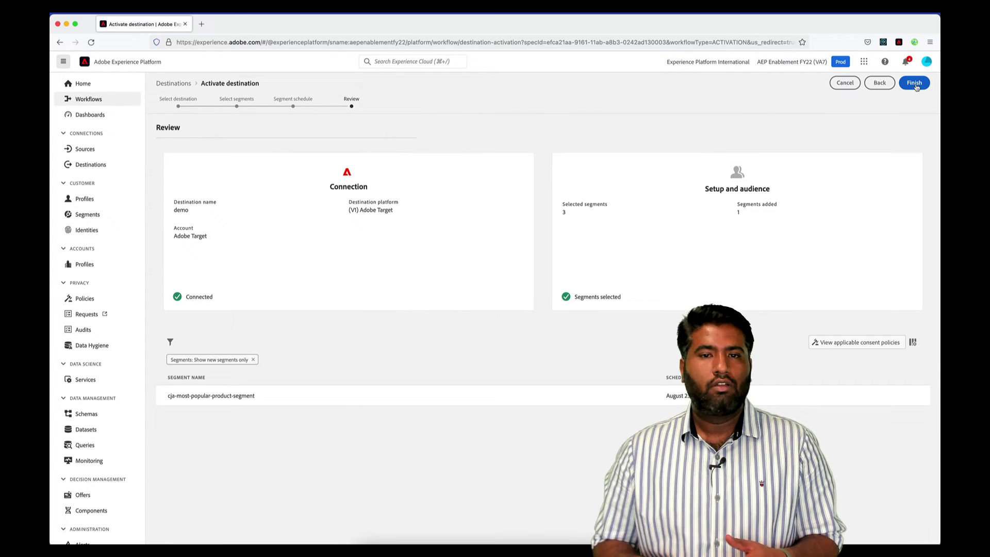
{"action": "left_click", "coordinate": [913, 84]}
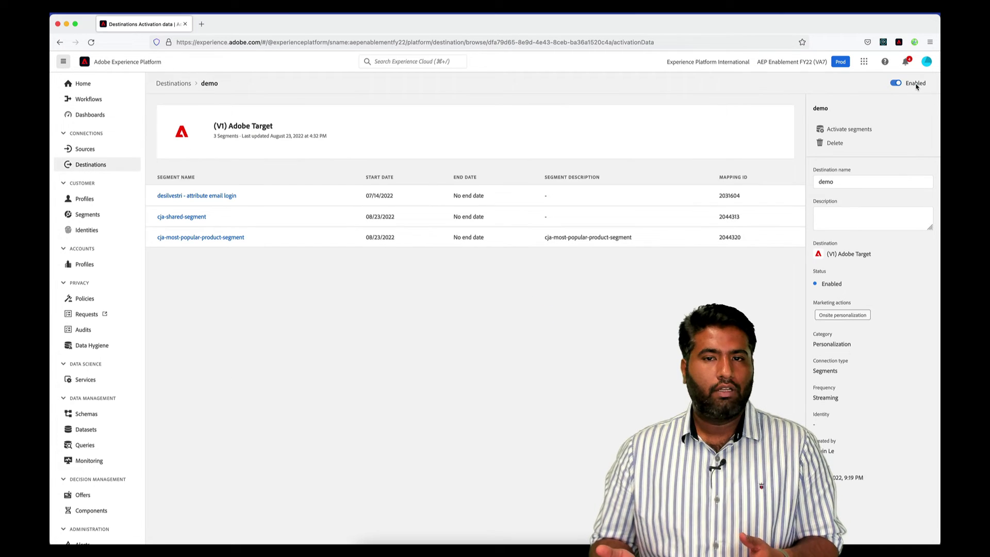
{"action": "left_click", "coordinate": [863, 61]}
{"action": "left_click", "coordinate": [876, 78]}
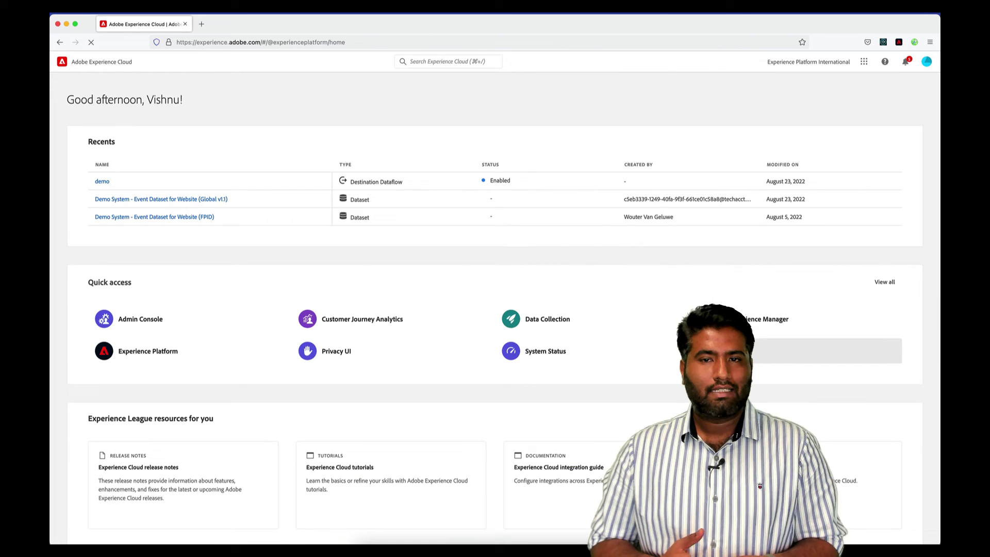
Step: Confirm in Adobe Target's Audience Library that cja-most-popular-product-segment comes from Adobe Experience Platform
{"action": "left_click", "coordinate": [845, 350]}
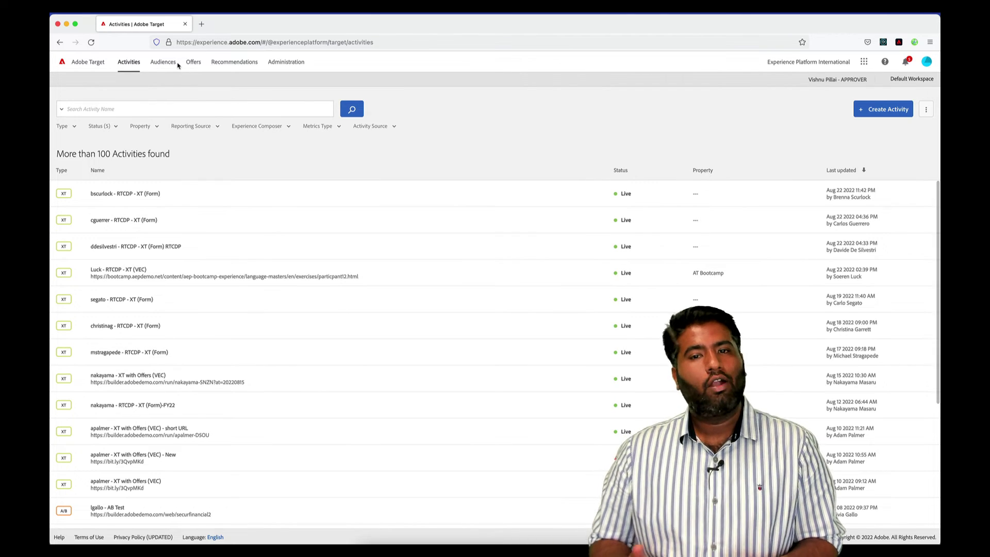
{"action": "left_click", "coordinate": [163, 62]}
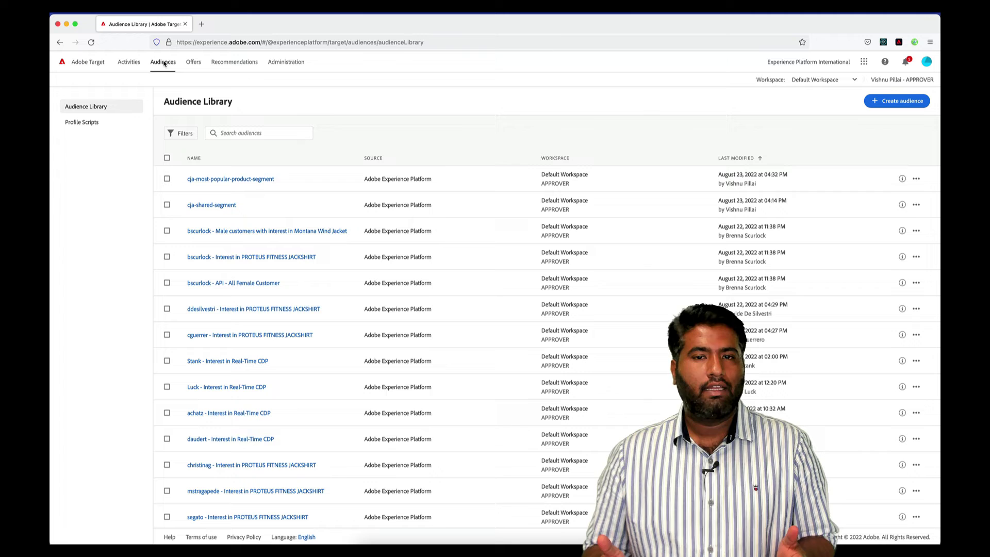
{"action": "left_click", "coordinate": [242, 181]}
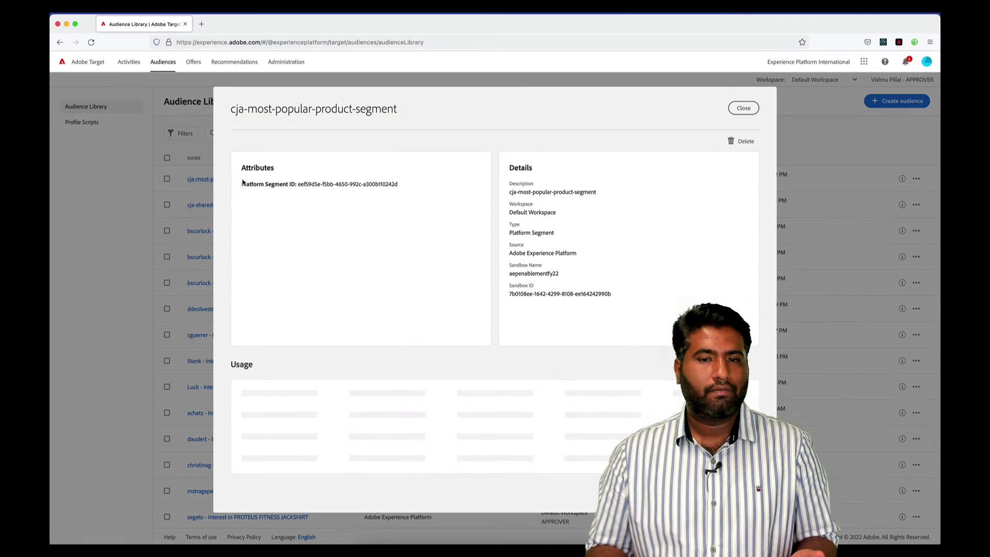
{"action": "left_click_drag", "start_coordinate": [509, 256], "coordinate": [576, 257]}
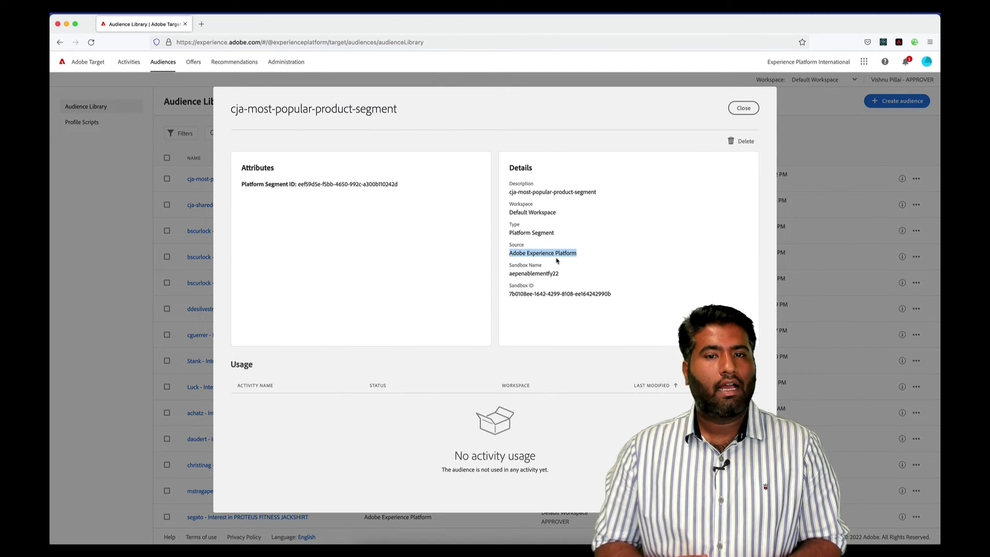
{"action": "left_click", "coordinate": [626, 242]}
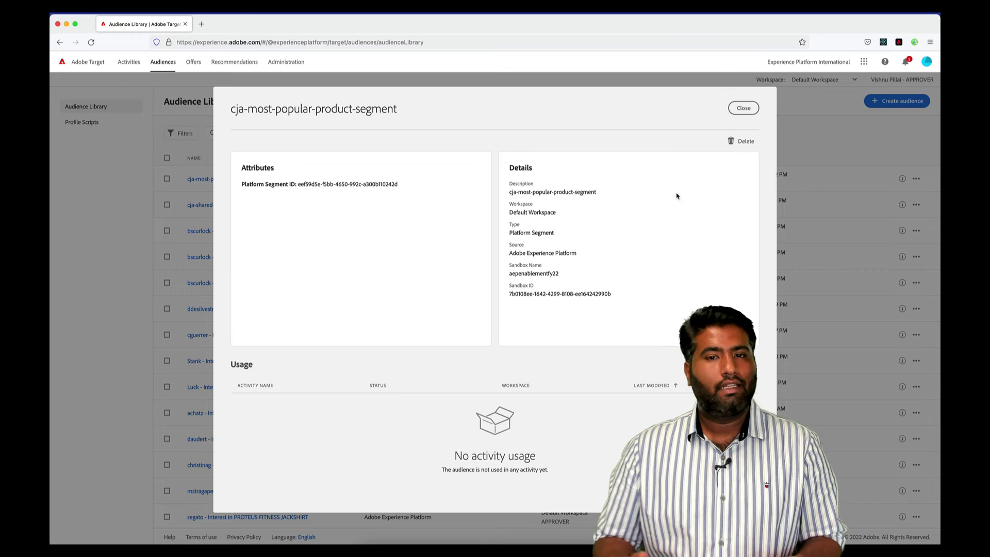
{"action": "left_click", "coordinate": [747, 109]}
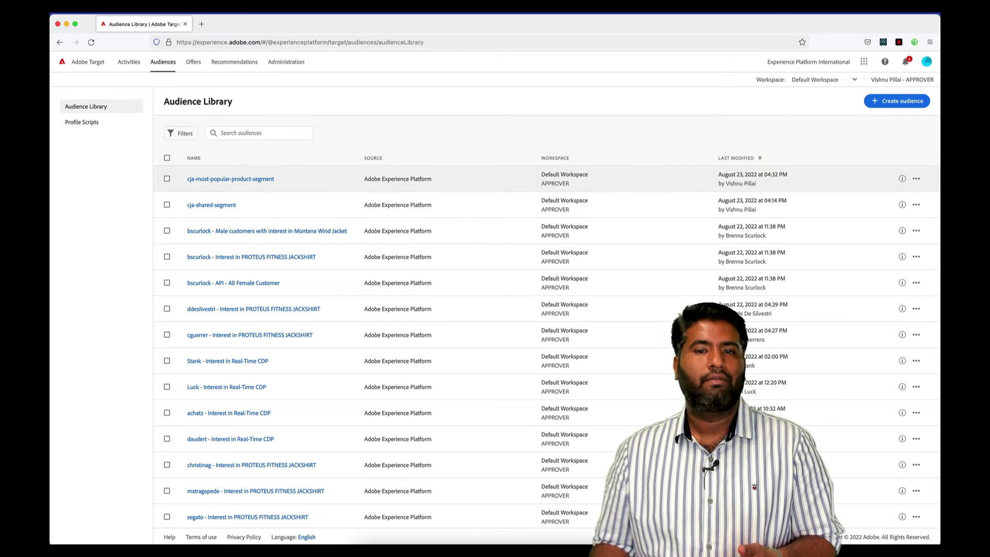